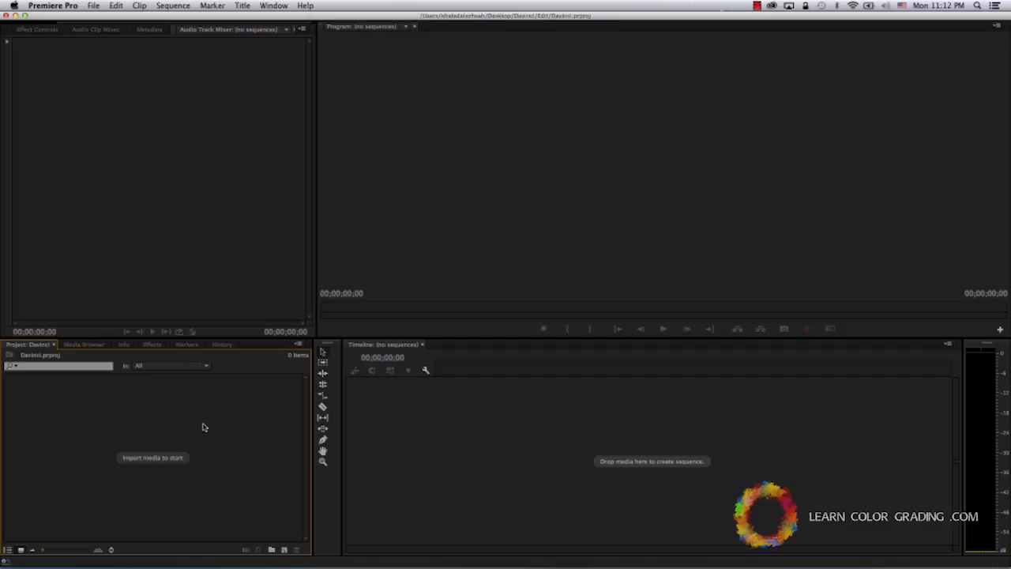
- Import the Films folder from the Davinci folder and create a sequence from its clips
double_click(202, 428)
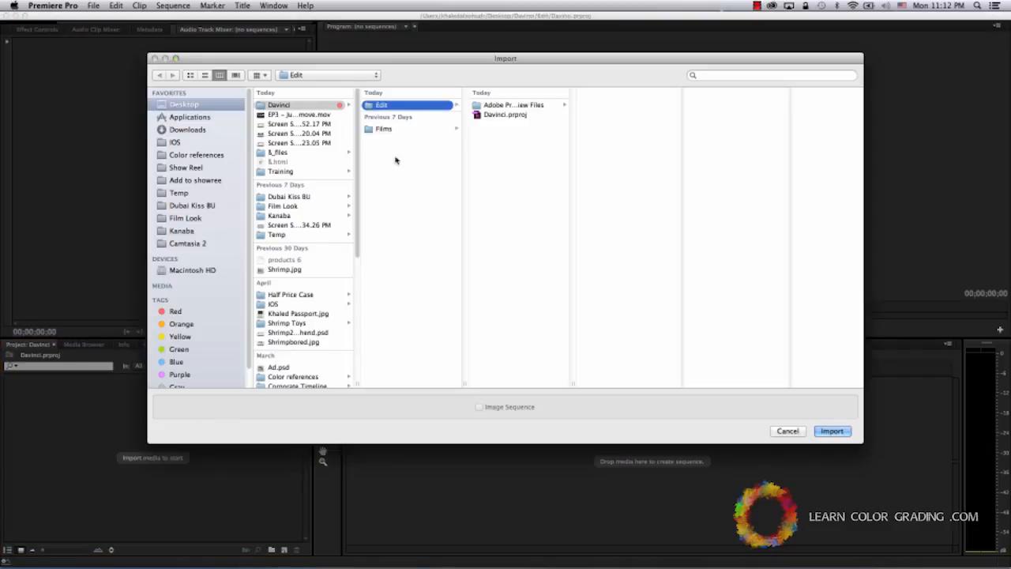
left_click(403, 128)
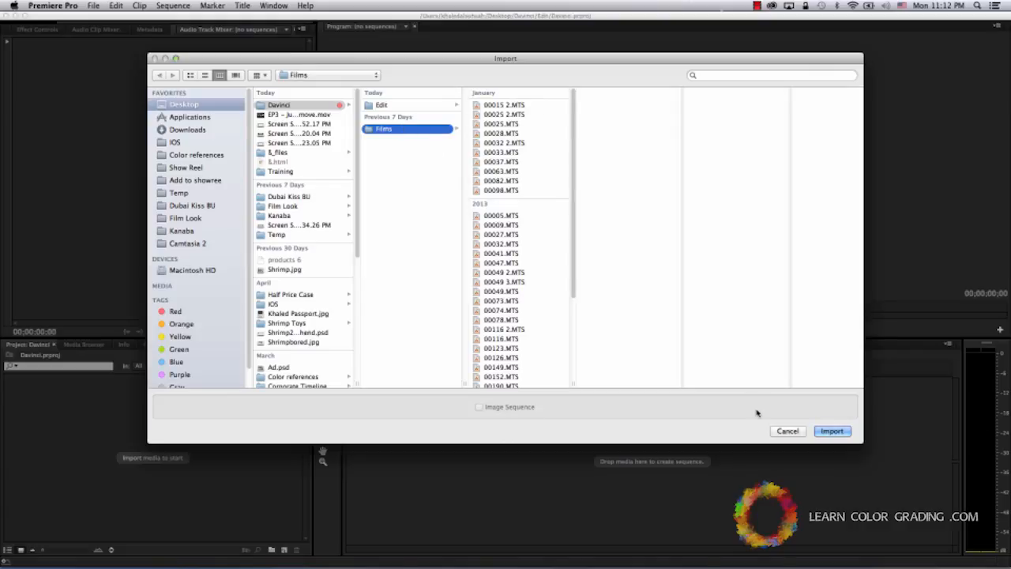
left_click(831, 431)
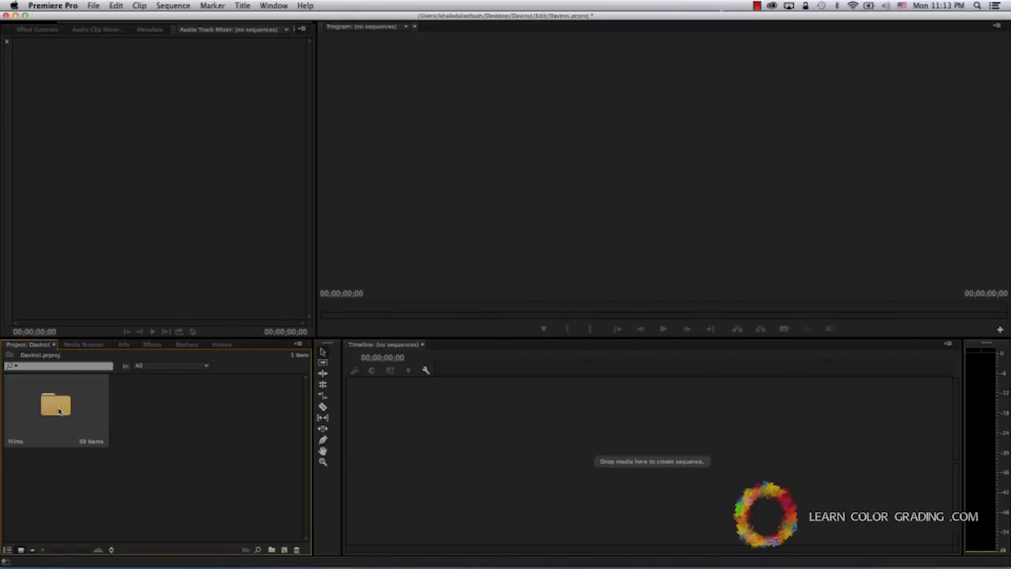
left_click_drag(58, 410, 286, 553)
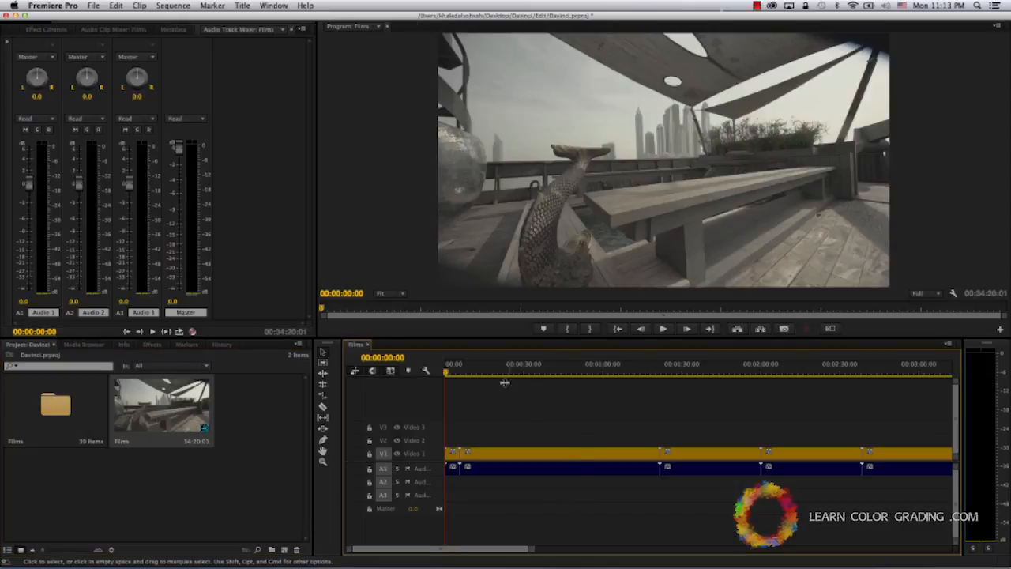
- Review the Films sequence by jumping to its middle and playing a few seconds from the beginning
key("backslash")
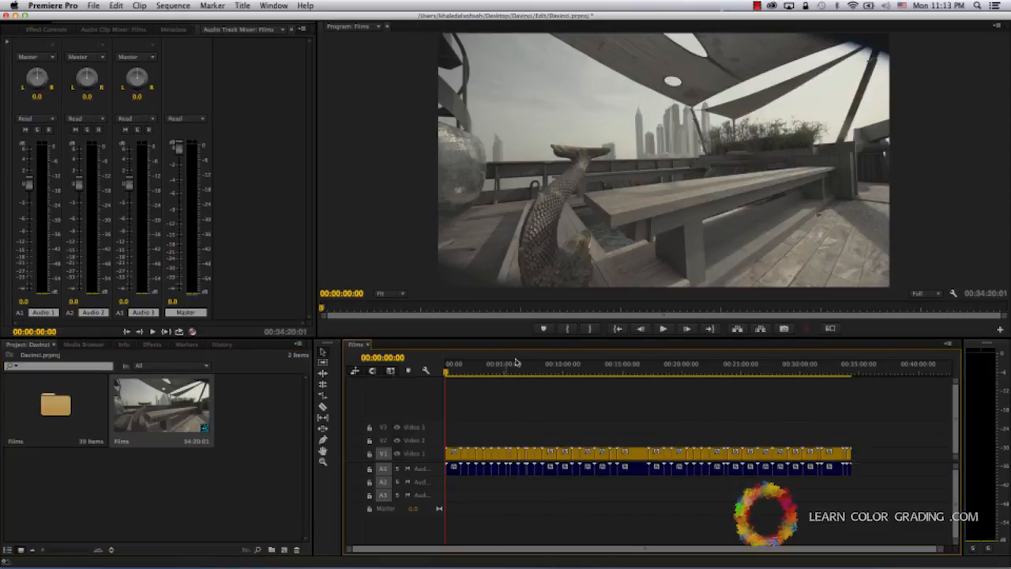
left_click(615, 369)
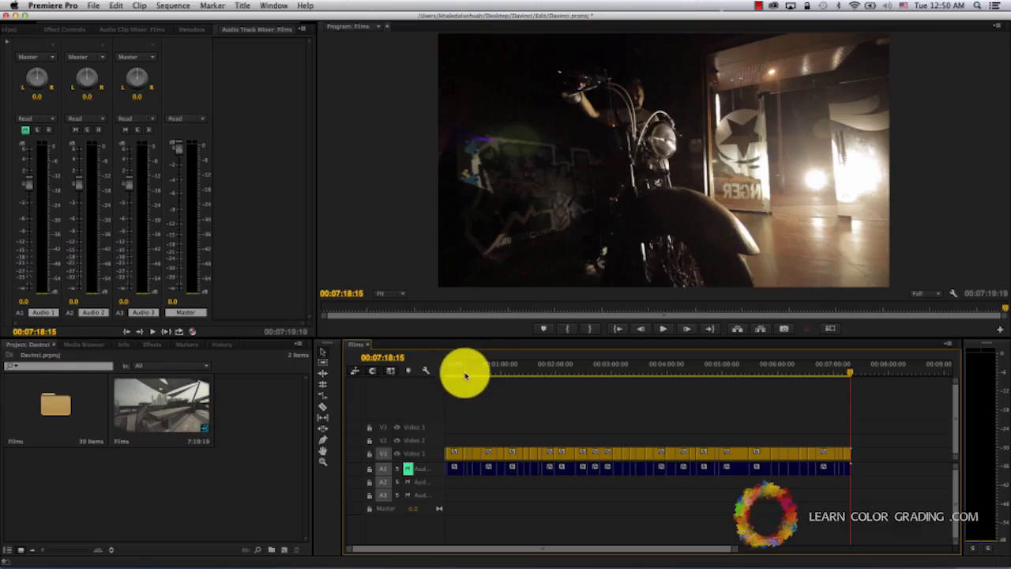
left_click_drag(463, 372, 412, 378)
key("space")
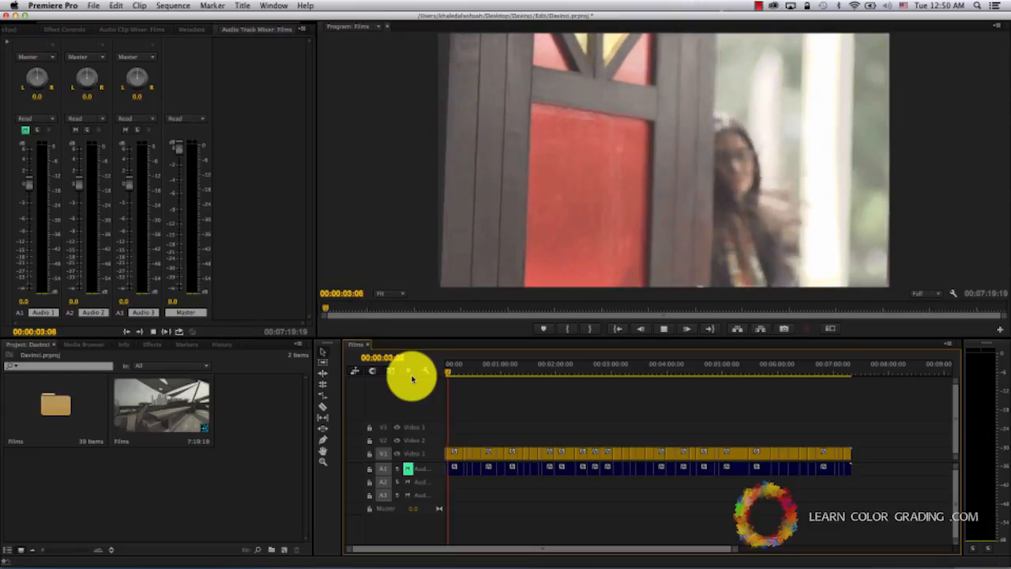
key("space")
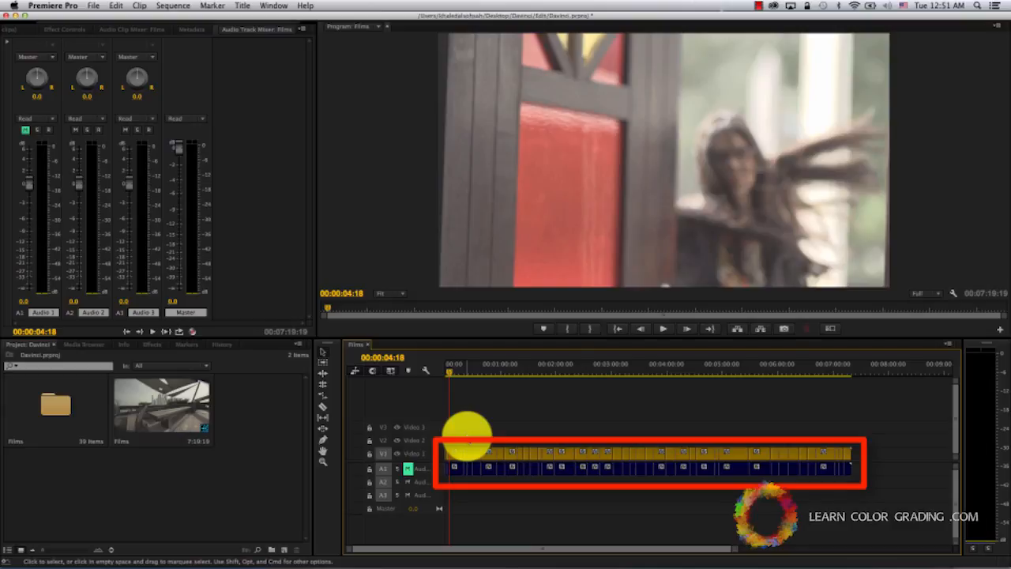
- Configure the Films sequence export with the To Resolve preset and the Apple ProRes 422 video codec
key("super+m")
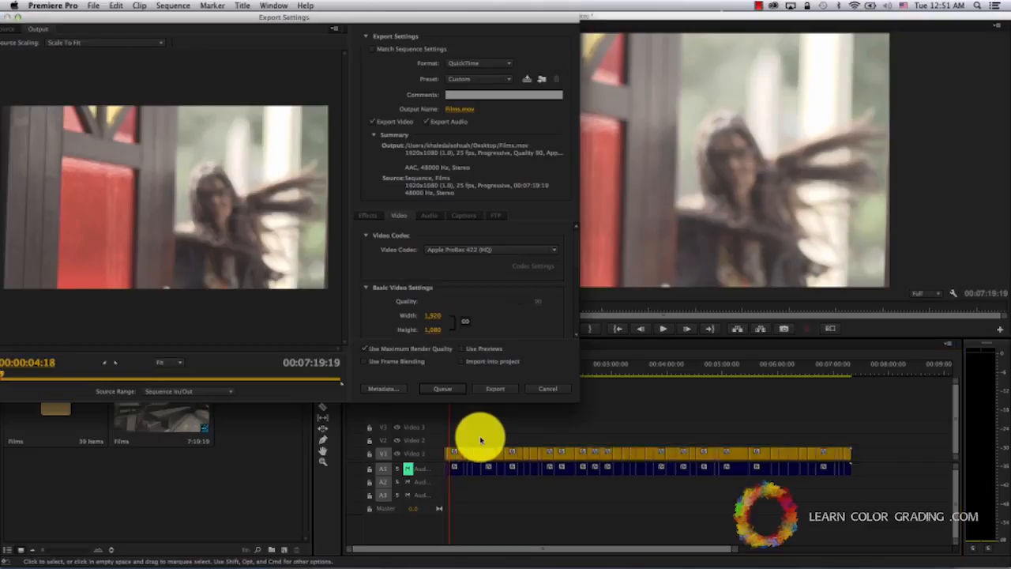
left_click(476, 79)
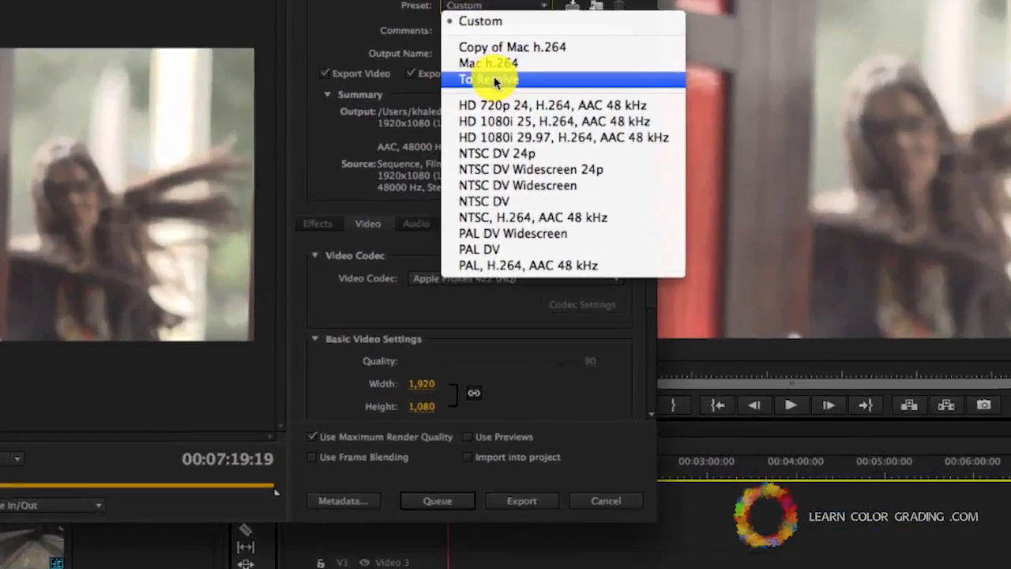
left_click(474, 124)
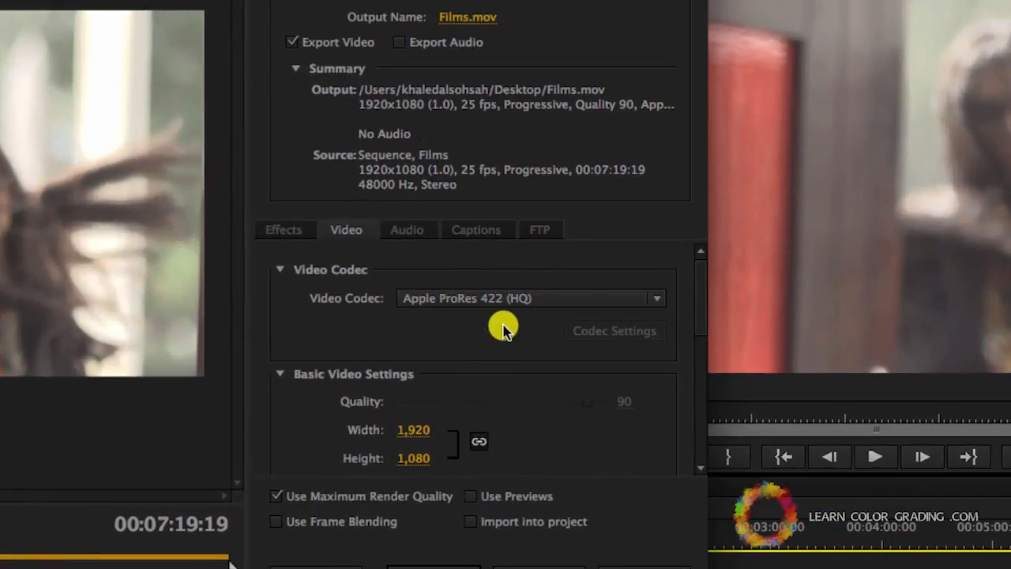
left_click(513, 305)
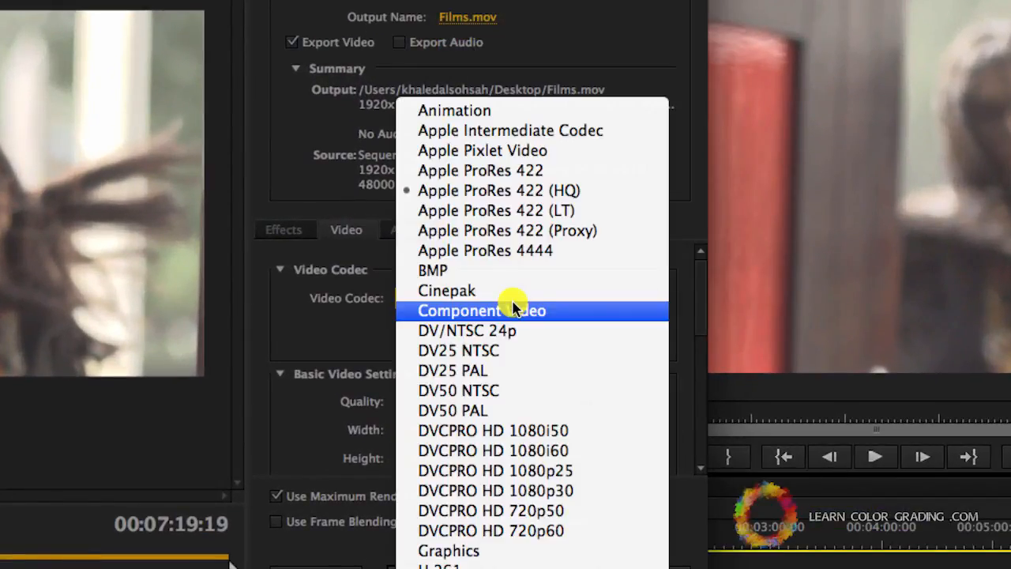
left_click(553, 180)
- Switch to DaVinci Resolve and inspect the scratch disks in the Media Storage preferences
left_click(61, 504)
left_click(200, 401)
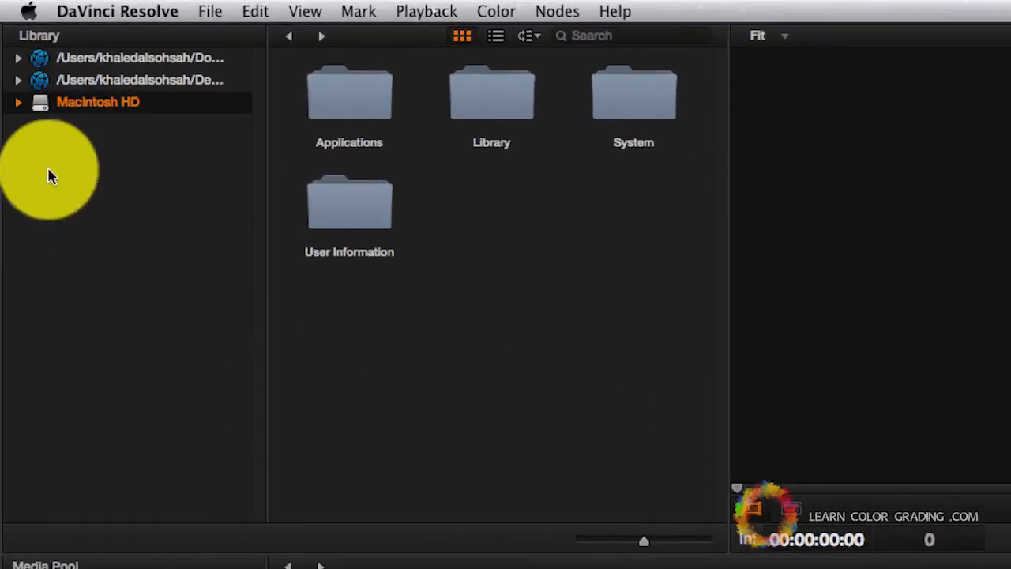
left_click(103, 11)
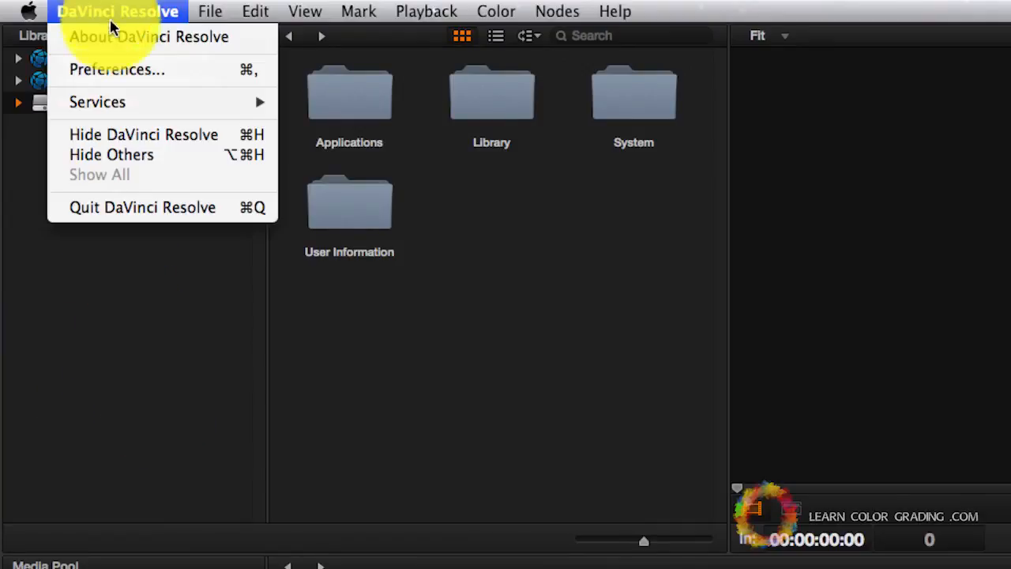
left_click(132, 71)
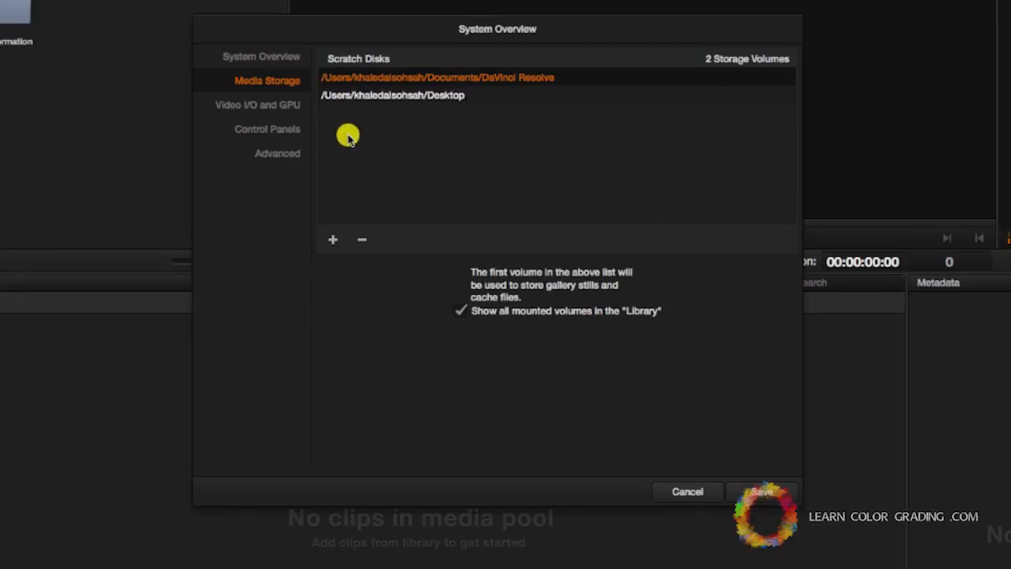
left_click(338, 244)
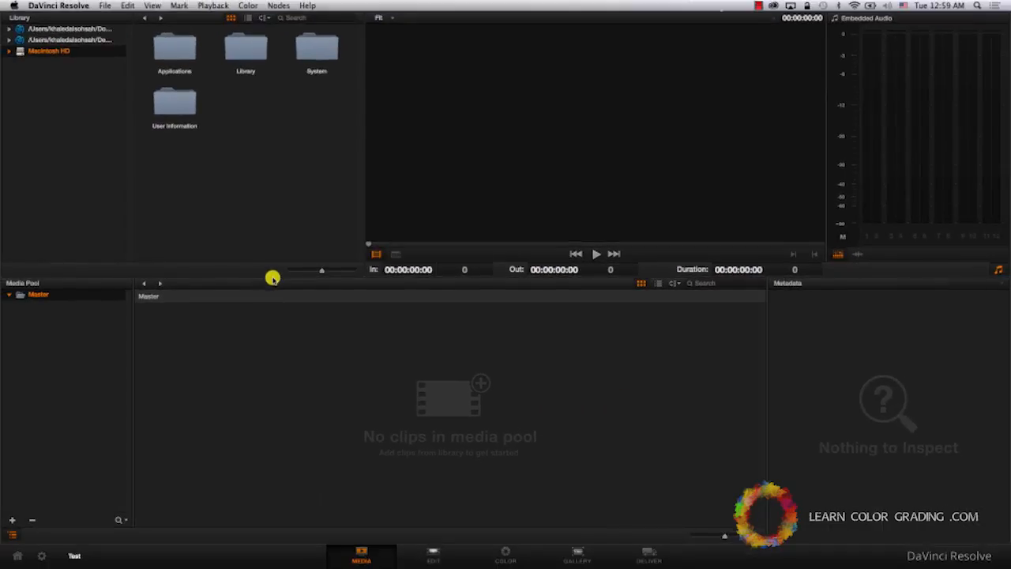
- Run scene cut detection on Films.mov from the To Color folder inside the desktop's Davinci folder
left_click(10, 39)
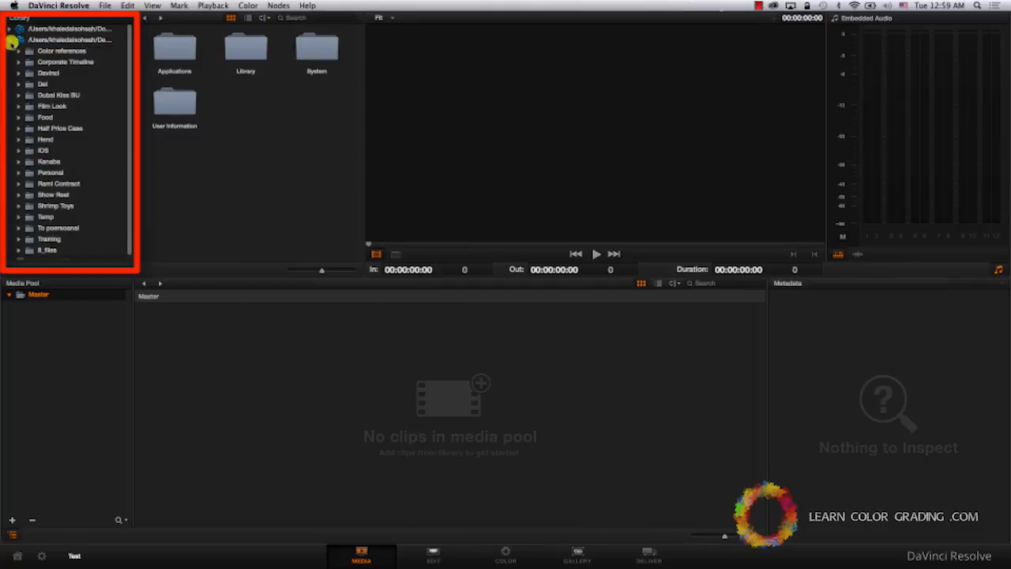
left_click(19, 73)
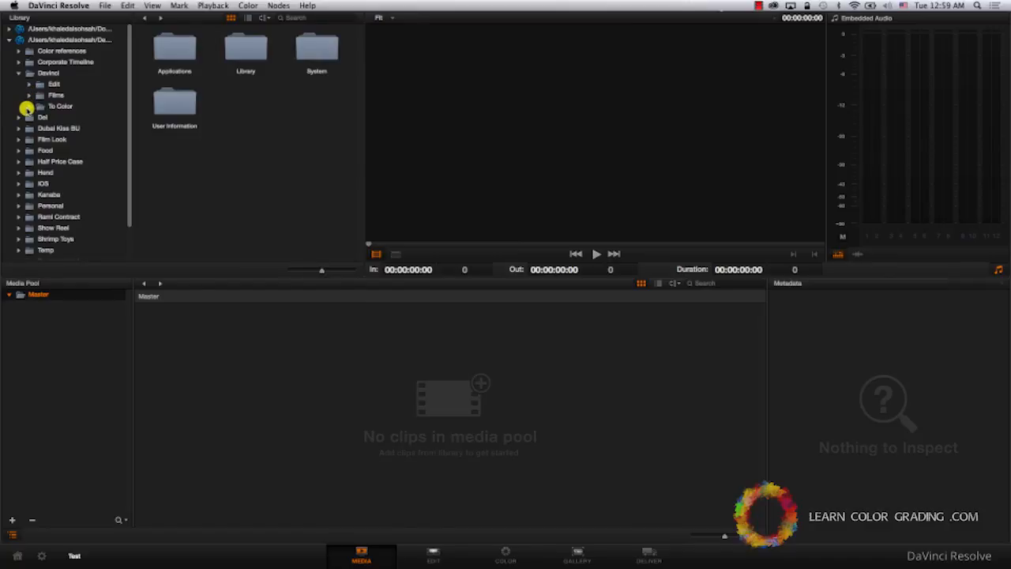
left_click(63, 106)
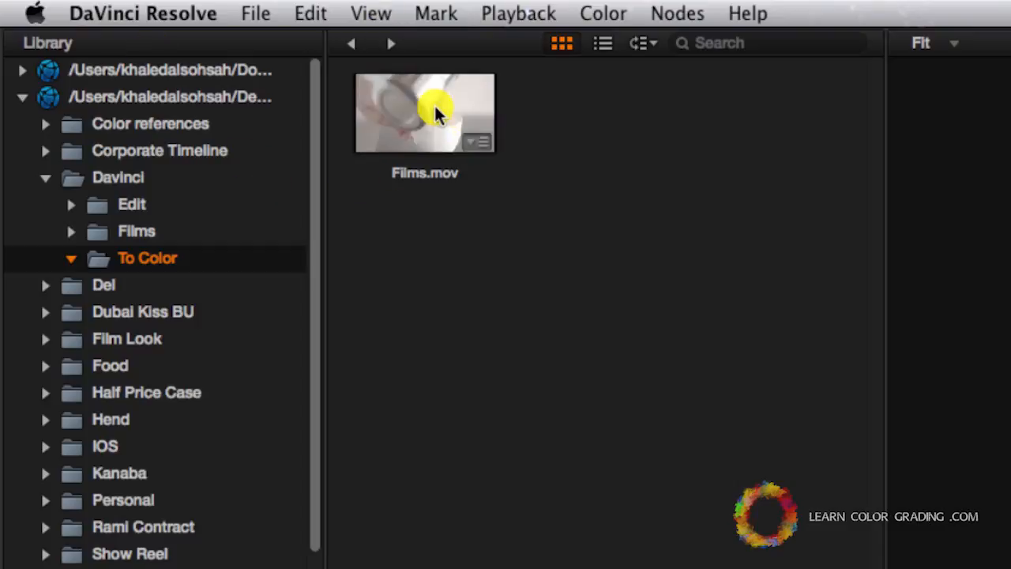
right_click(439, 108)
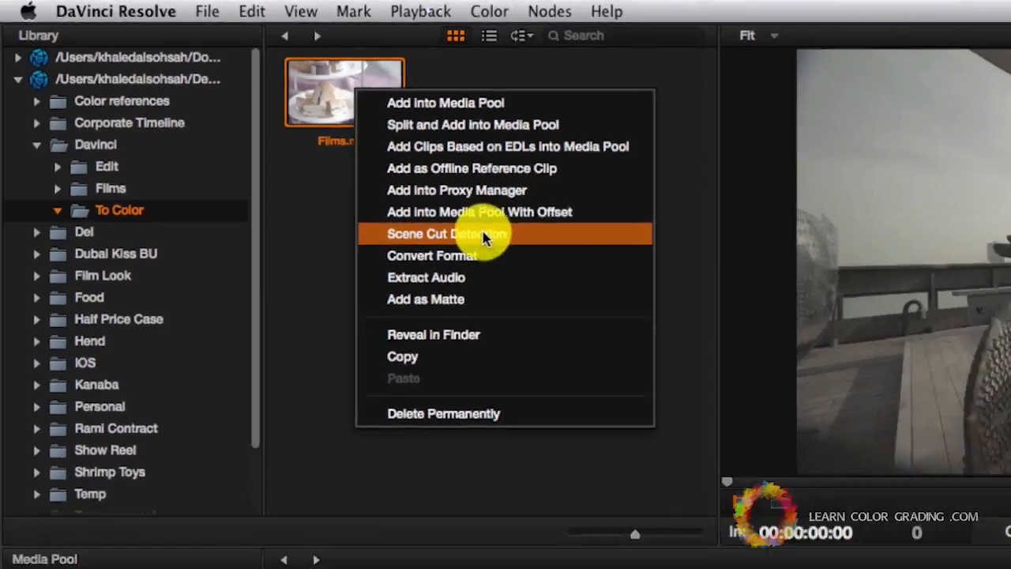
left_click(596, 289)
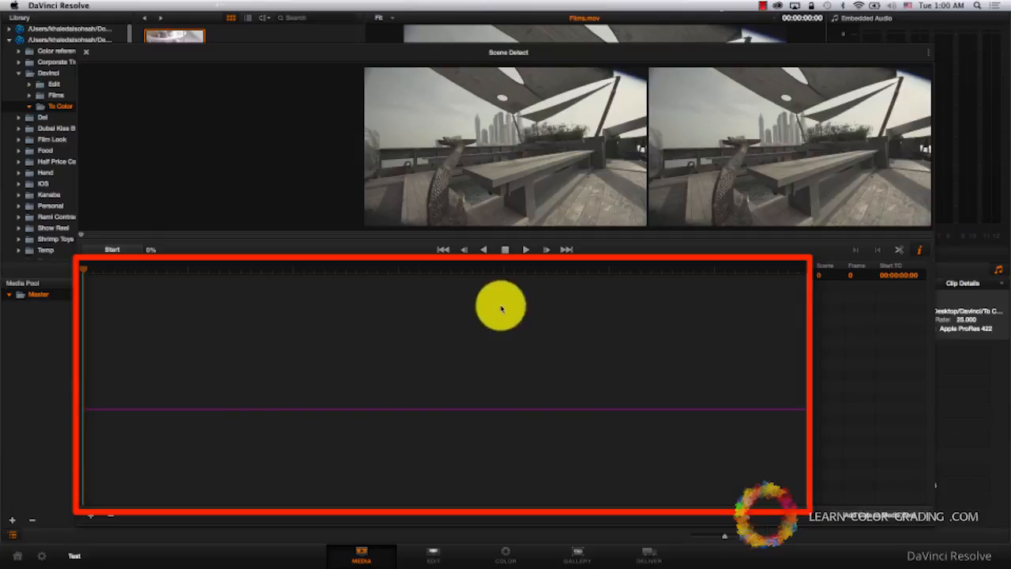
left_click(105, 252)
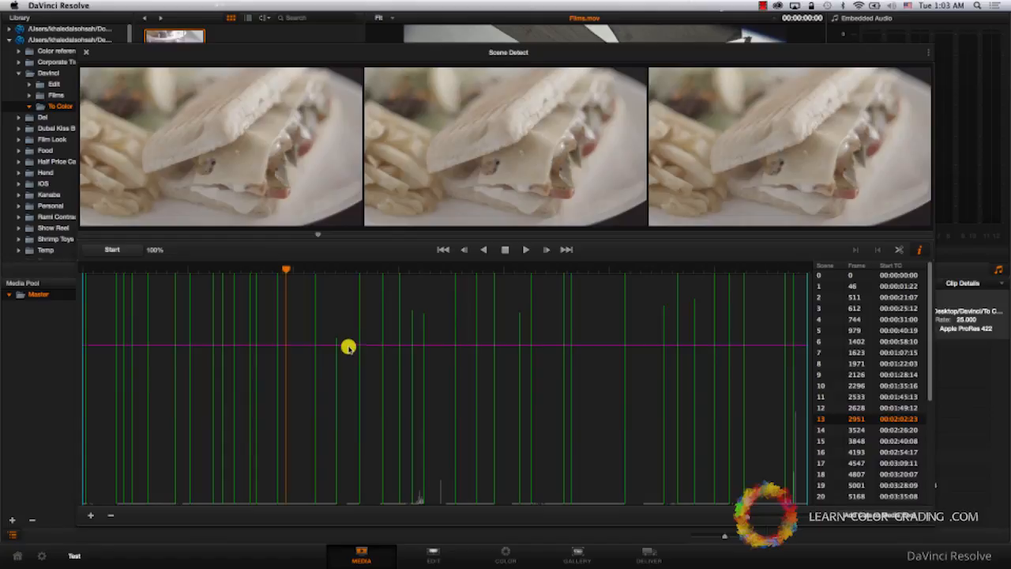
- Raise the scene detection threshold above the short peak near scene 15, and lower it back beneath that peak
left_click(348, 347)
left_click_drag(330, 346, 329, 339)
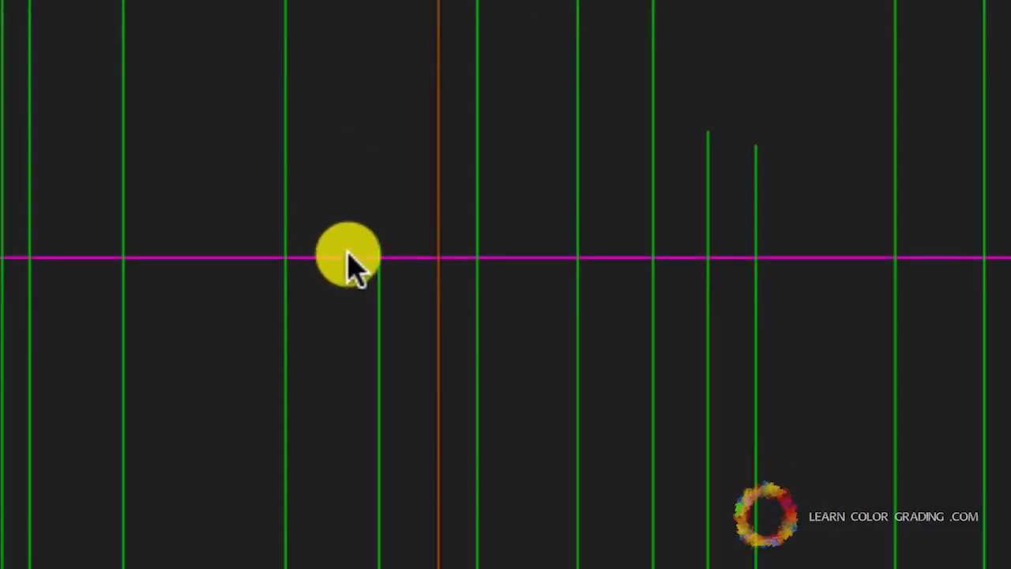
left_click_drag(348, 252, 352, 220)
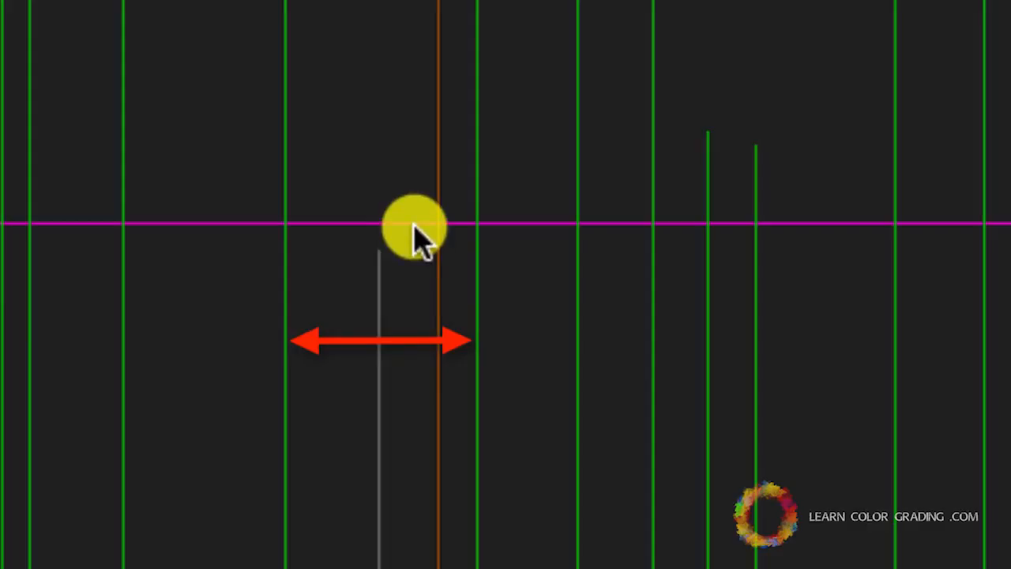
left_click_drag(414, 226, 413, 280)
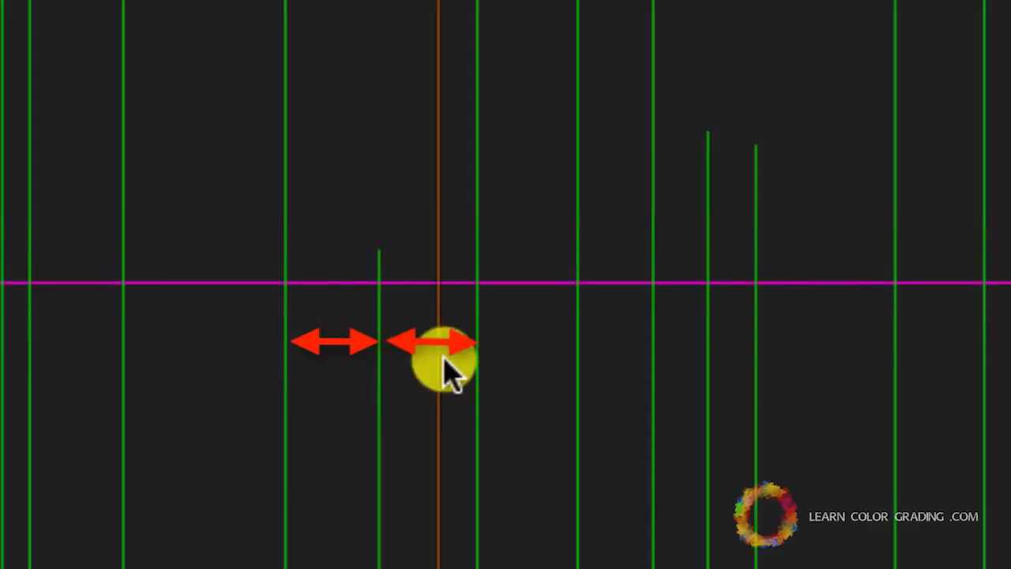
- Play the footage around the short peak after scene 15 and near the clip's end to check the detected cuts
left_click(353, 365)
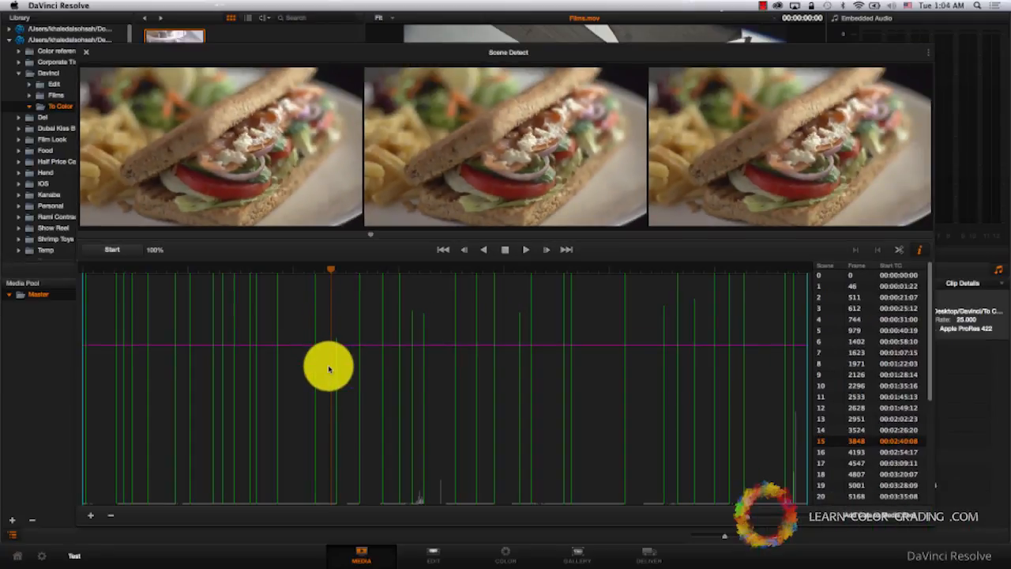
key("space")
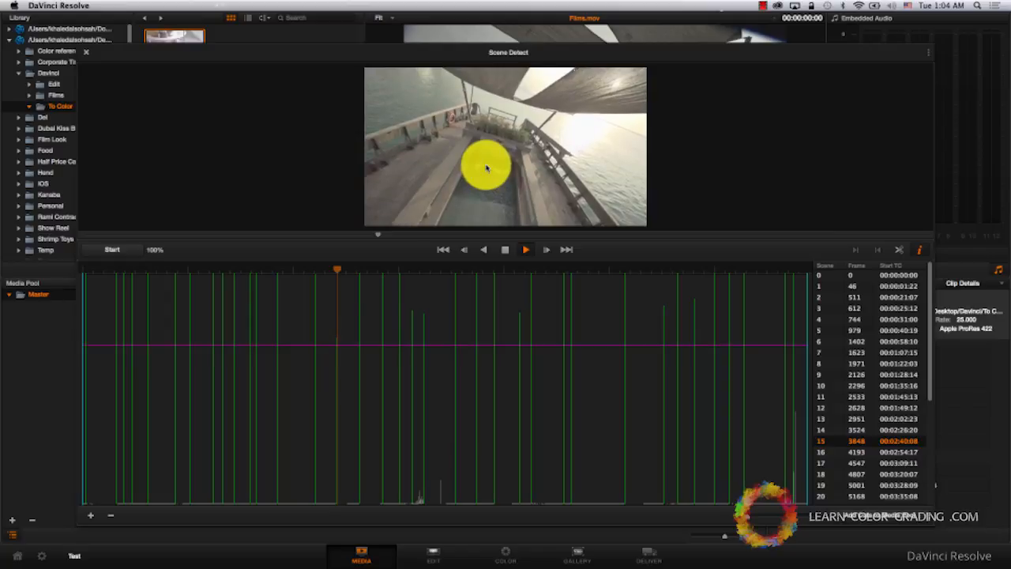
key("space")
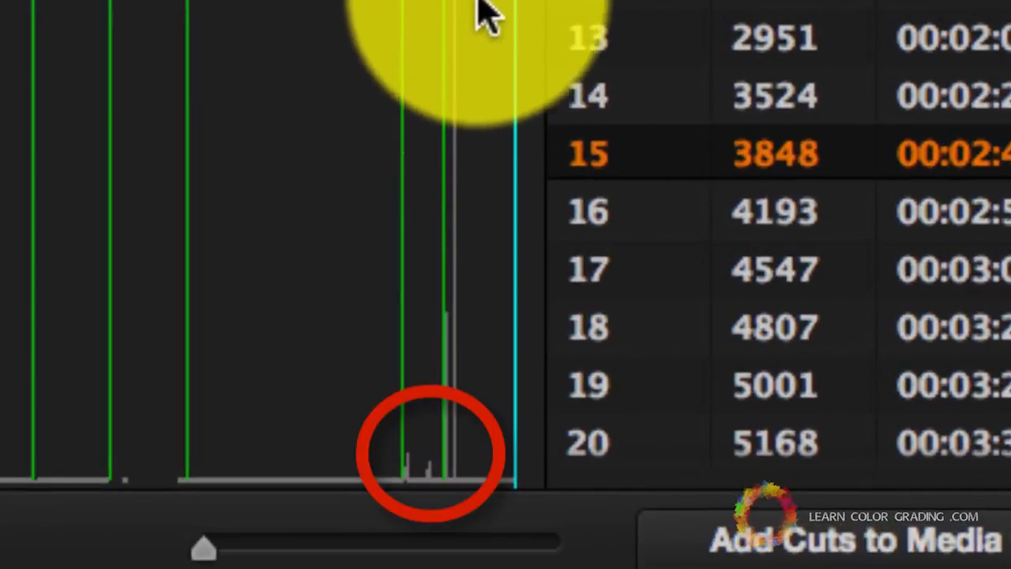
left_click(437, 27)
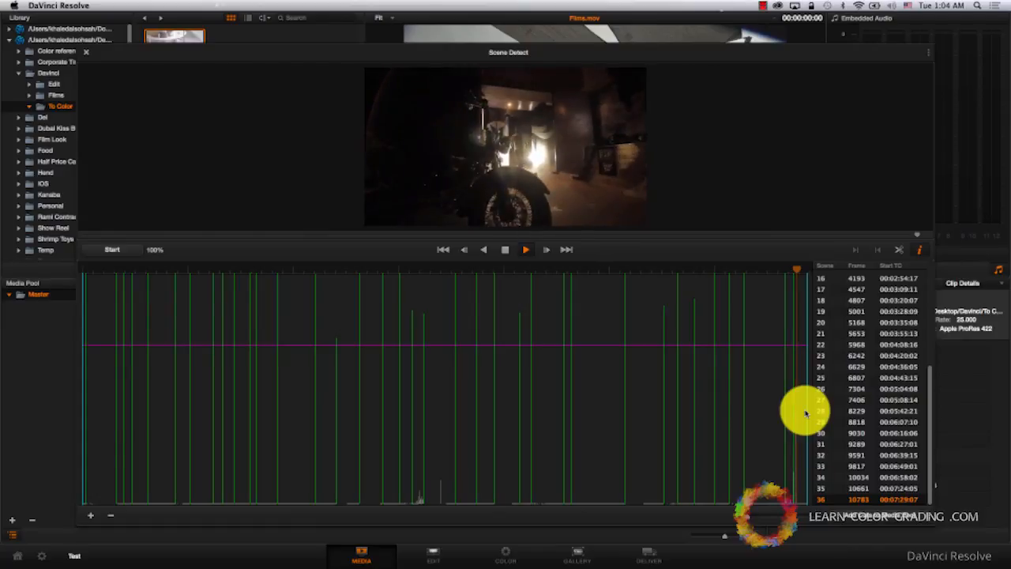
key("space")
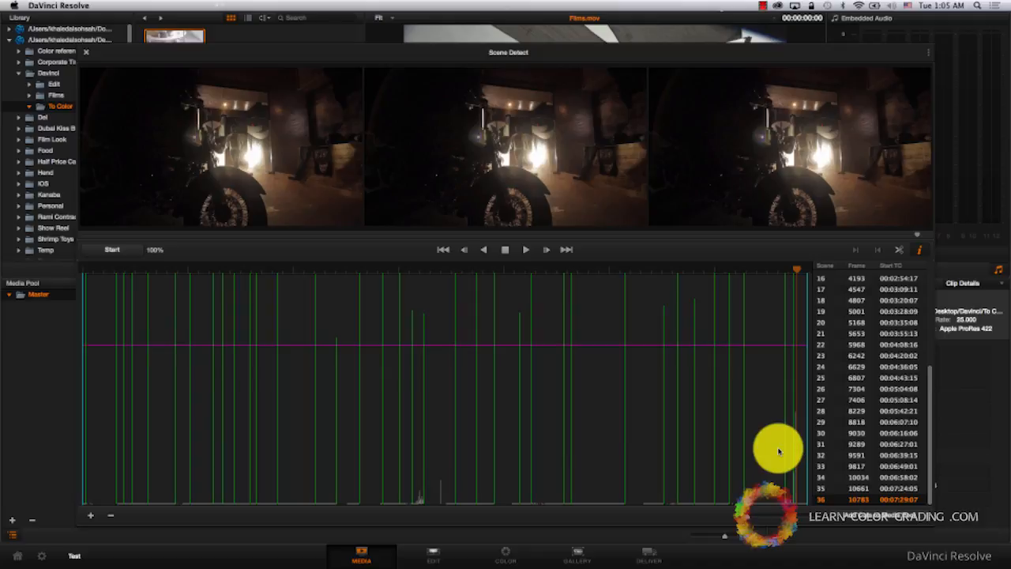
- Add the detected cuts to the media pool, changing the project frame rate to match the clips
left_click(884, 518)
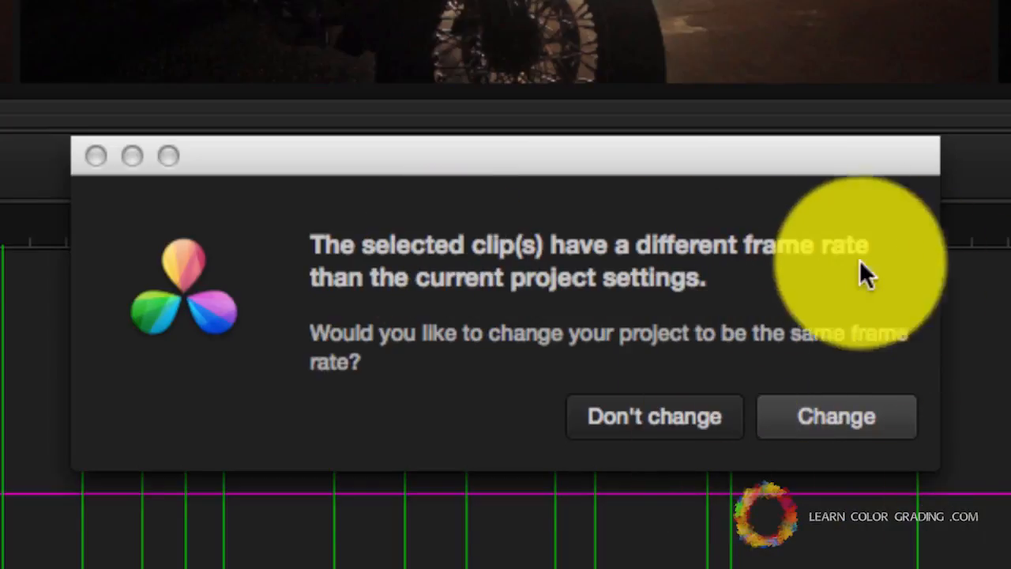
left_click(880, 413)
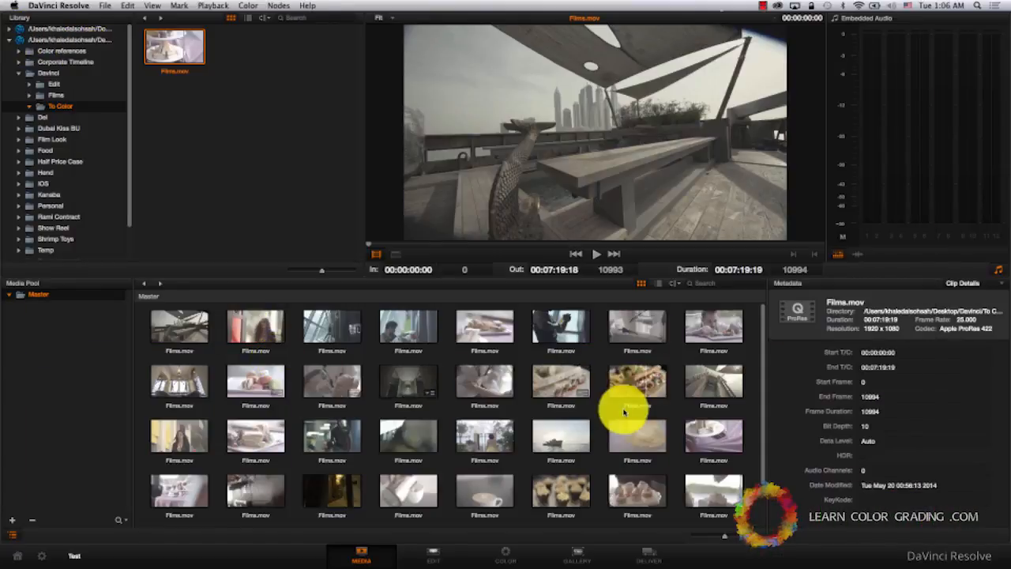
scroll(624, 411, "down", 2)
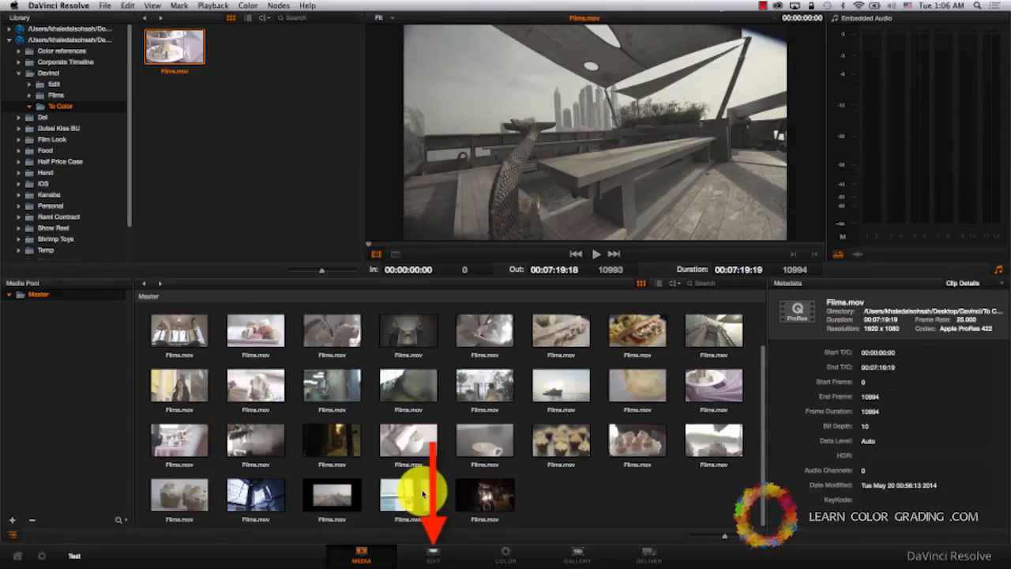
- Create an empty timeline named Timeline 1 on the Edit page, starting at timecode 01:00:00:00
left_click(434, 553)
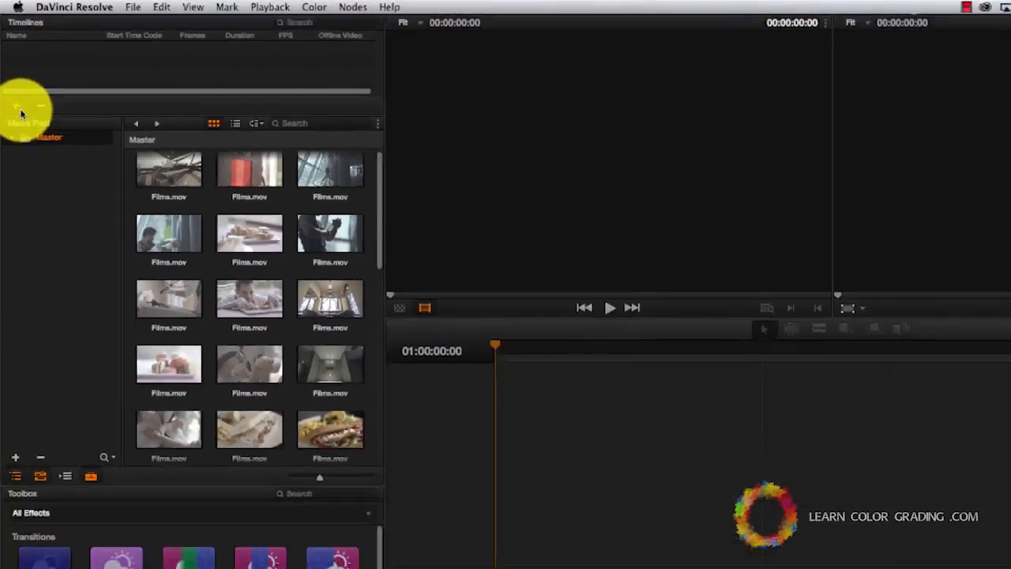
left_click(26, 169)
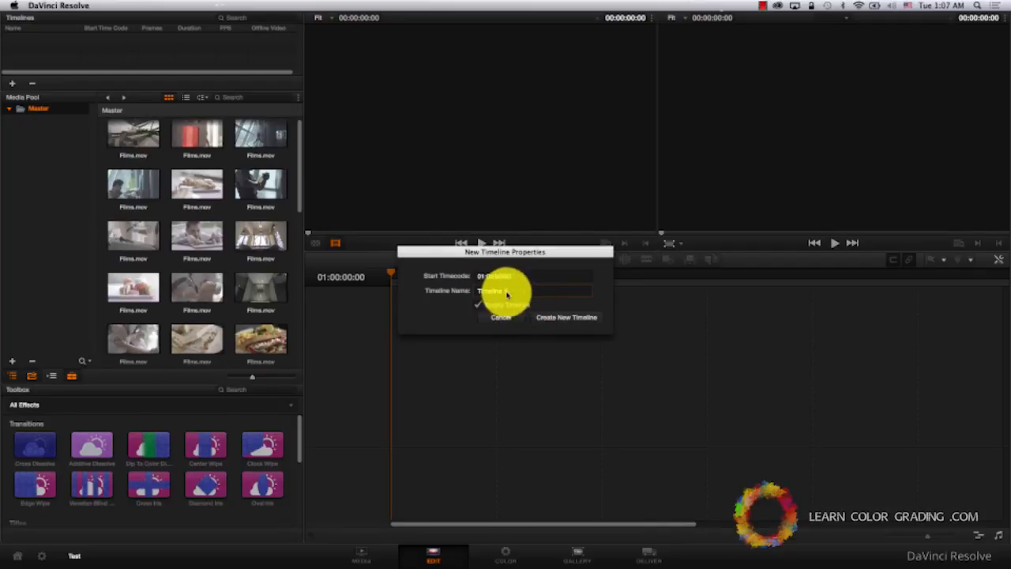
left_click_drag(513, 293, 460, 292)
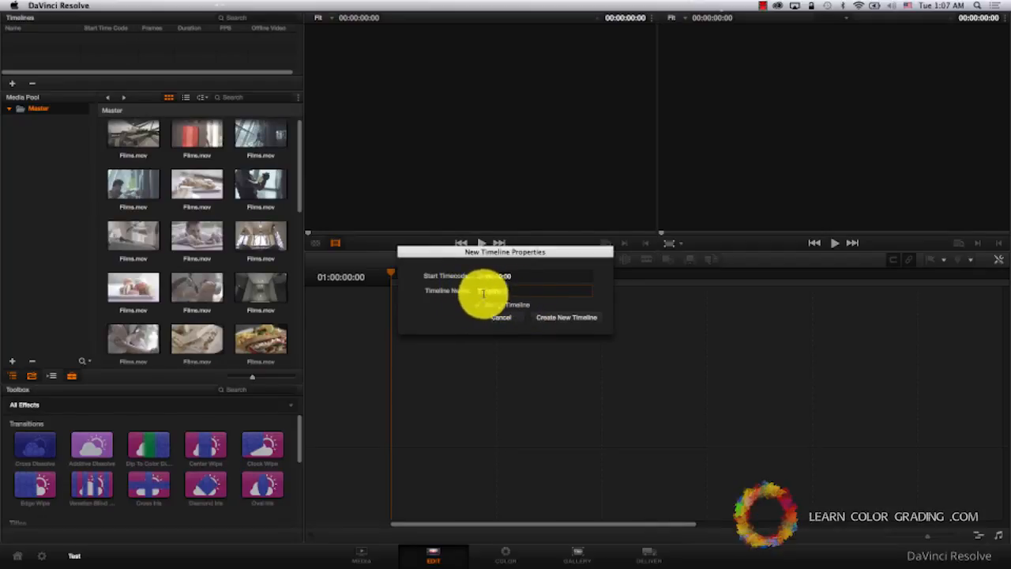
left_click(537, 319)
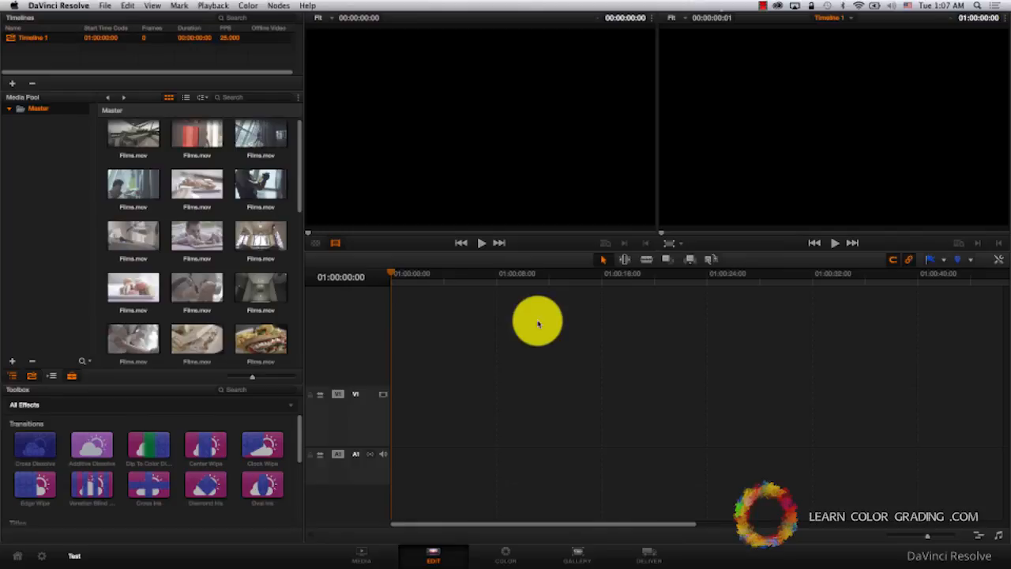
- Place all media pool clips at the start of Timeline 1's video track and open the timeline for color grading
key("super+a")
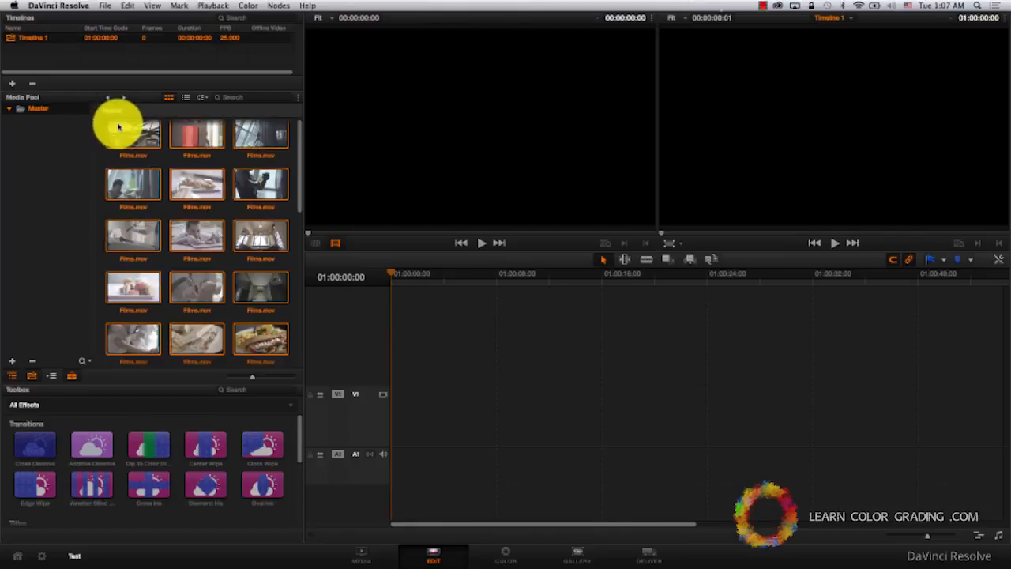
left_click_drag(126, 135, 407, 428)
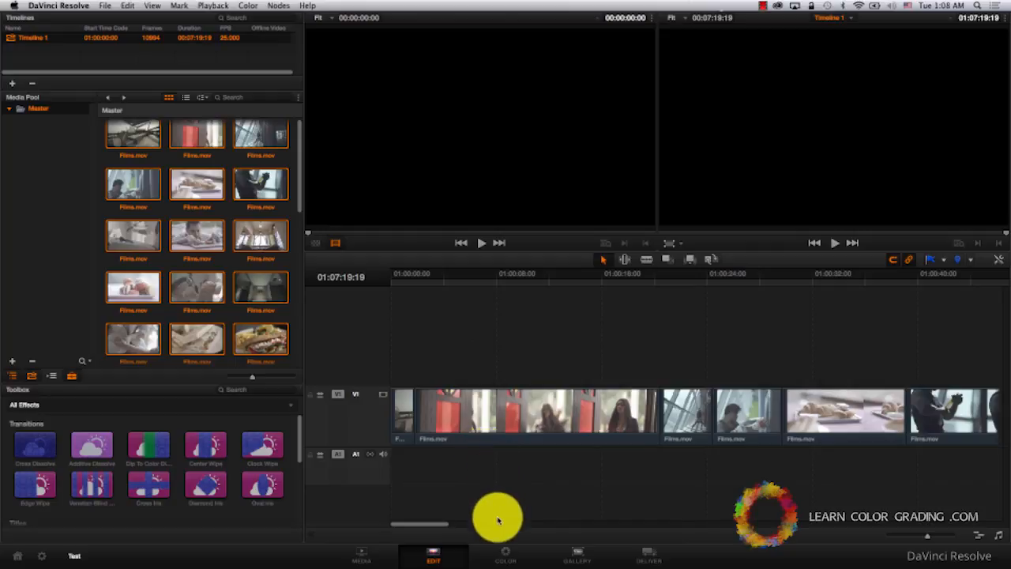
left_click(510, 551)
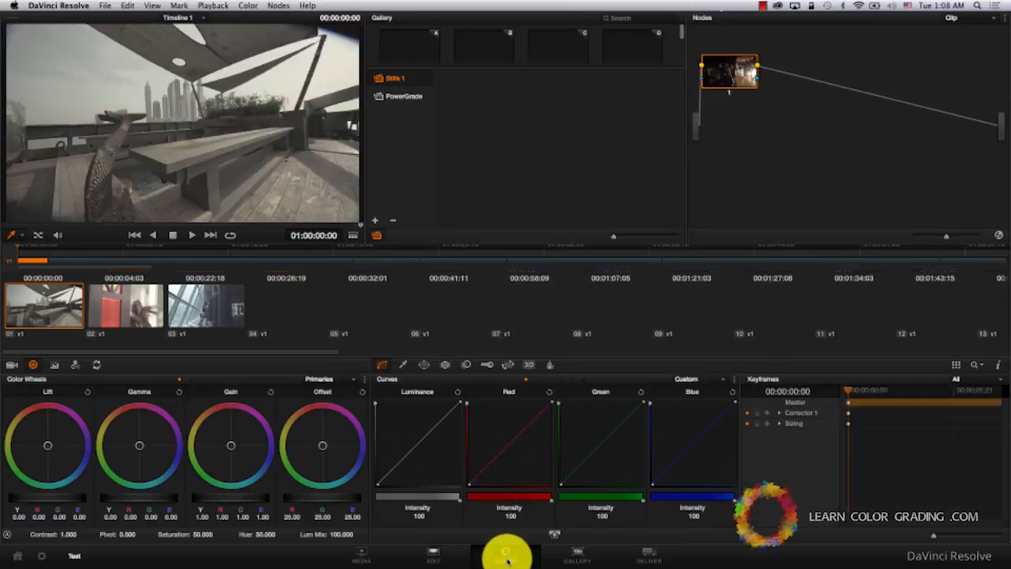